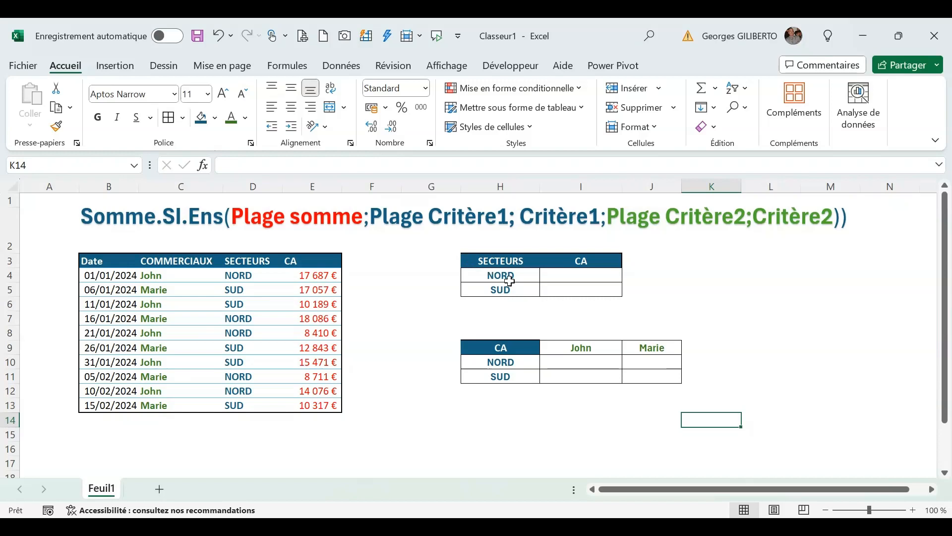
# - Start a SOMME.SI.ENS formula in cell I4 with the absolute sum range $E$4:$E$13
pyautogui.click(574, 278)
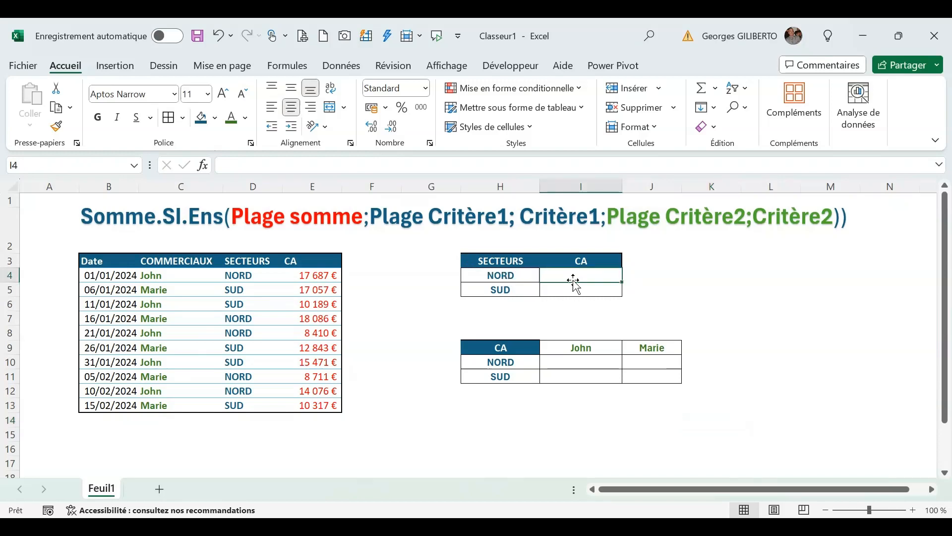
pyautogui.click(575, 292)
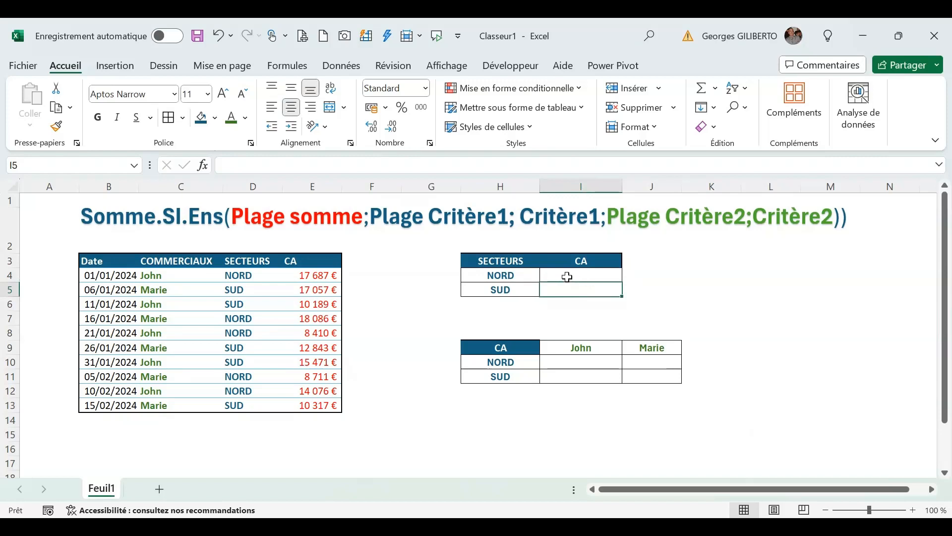
pyautogui.click(567, 276)
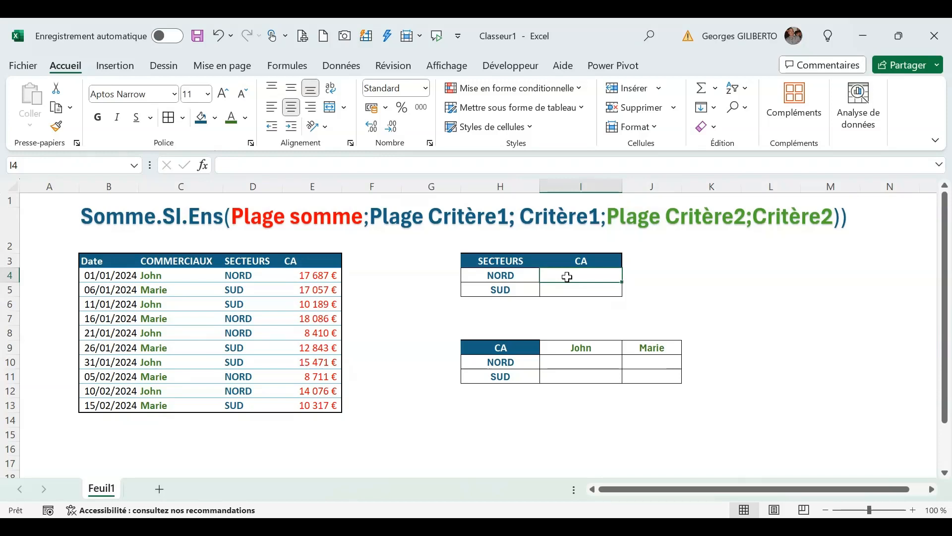
pyautogui.write('=')
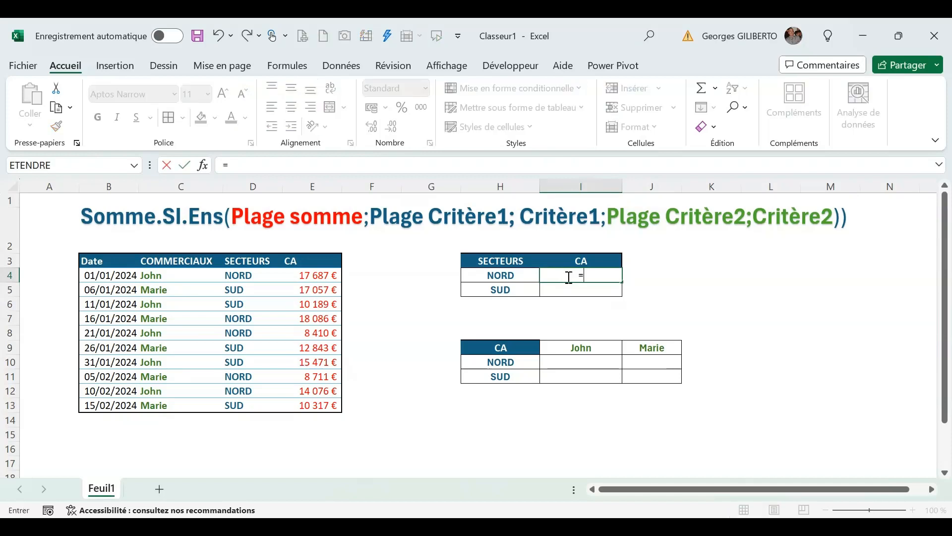
pyautogui.write('somme')
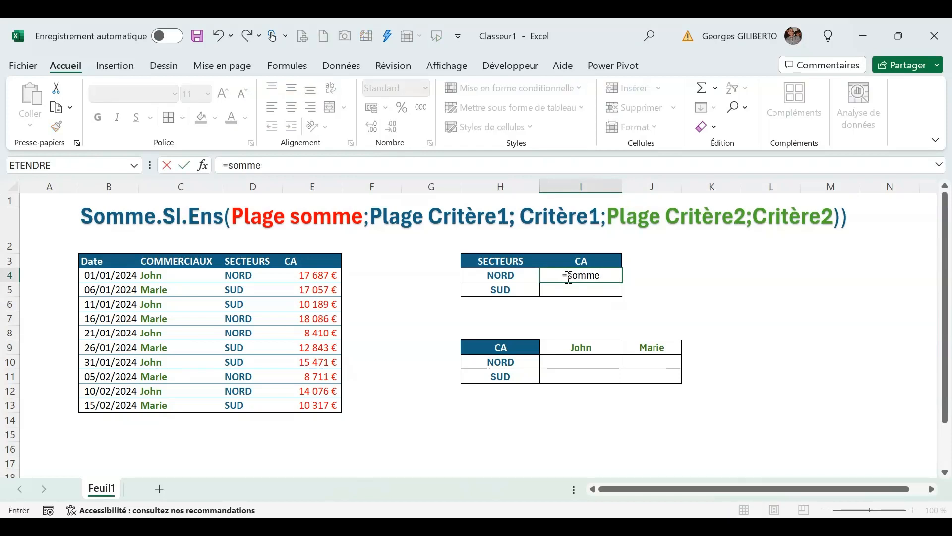
pyautogui.write('.si.ens')
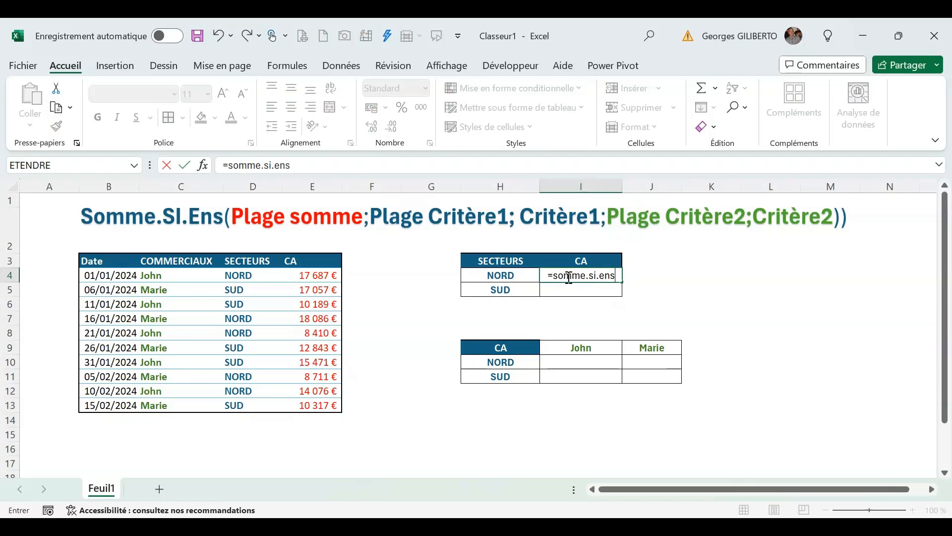
pyautogui.write('(')
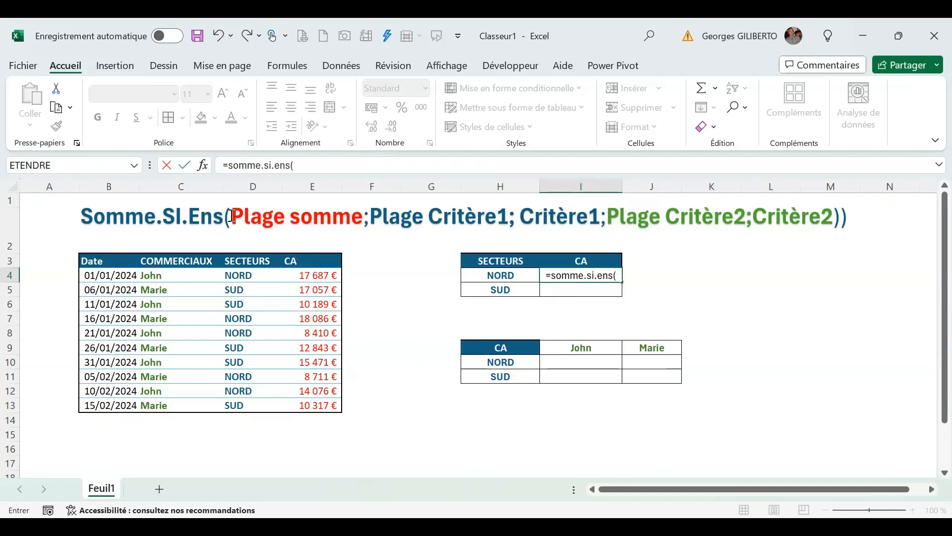
pyautogui.moveTo(318, 274); pyautogui.dragTo(308, 400)
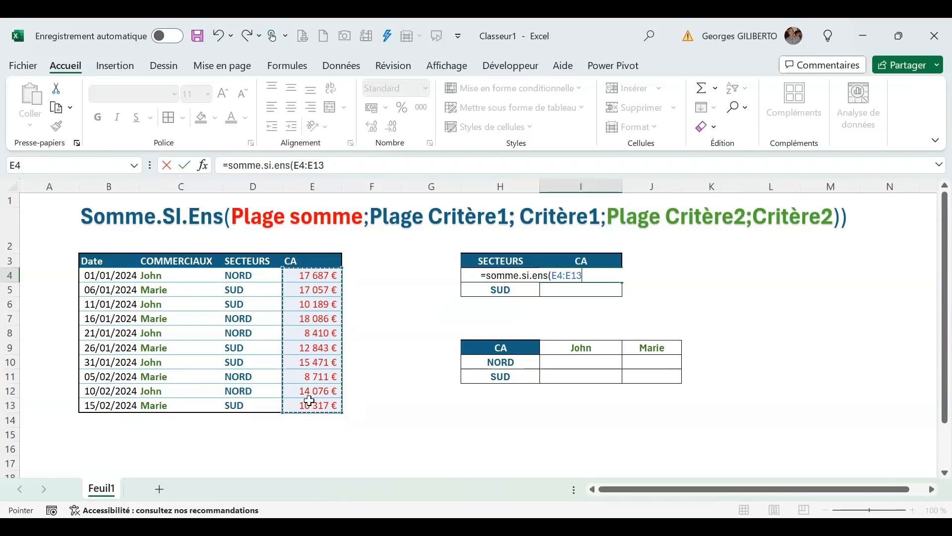
pyautogui.press('F4')
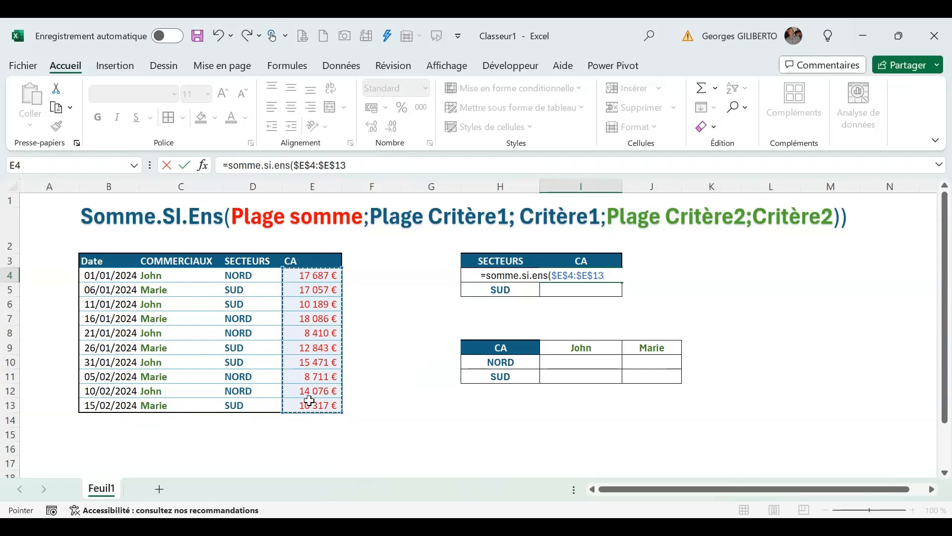
# - Complete the I4 formula with the absolute criteria range $D$4:$D$13 and the criterion H4
pyautogui.write(';')
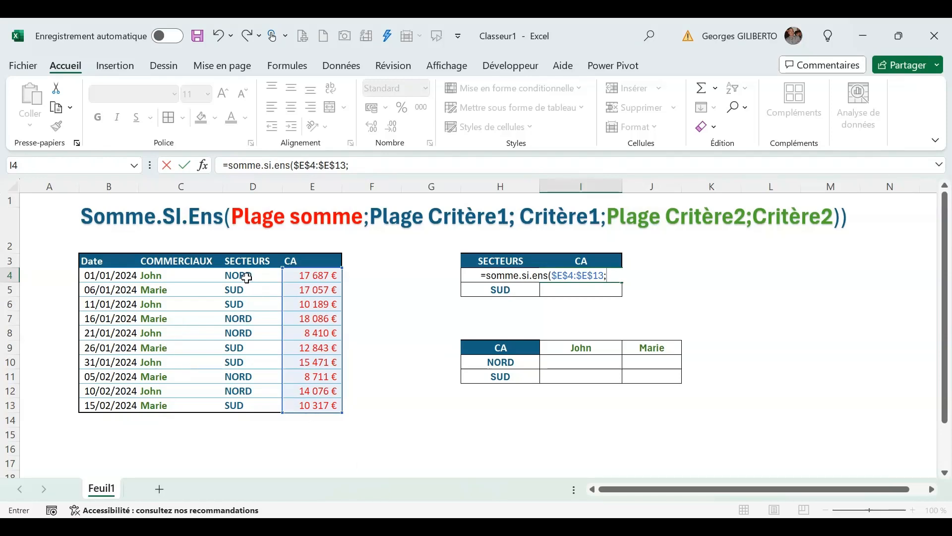
pyautogui.moveTo(247, 277); pyautogui.dragTo(243, 405)
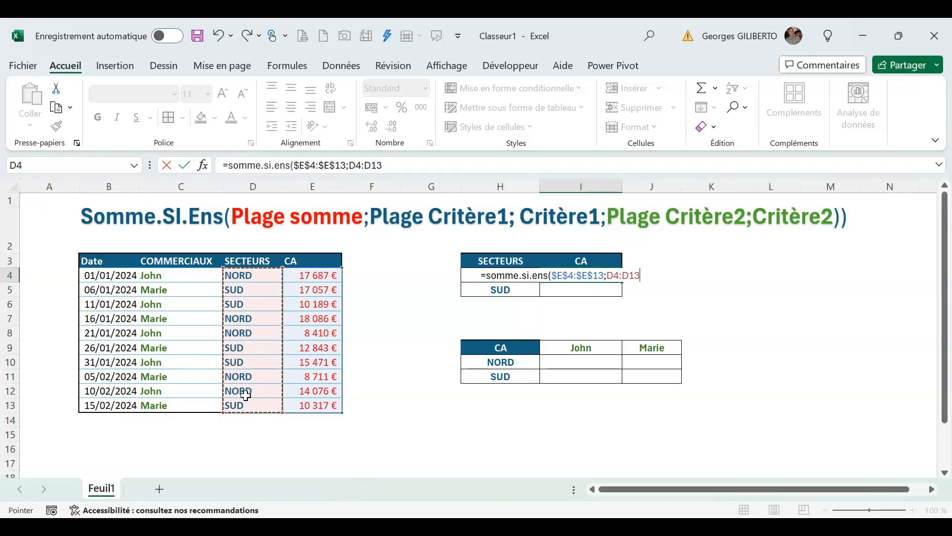
pyautogui.press('F4')
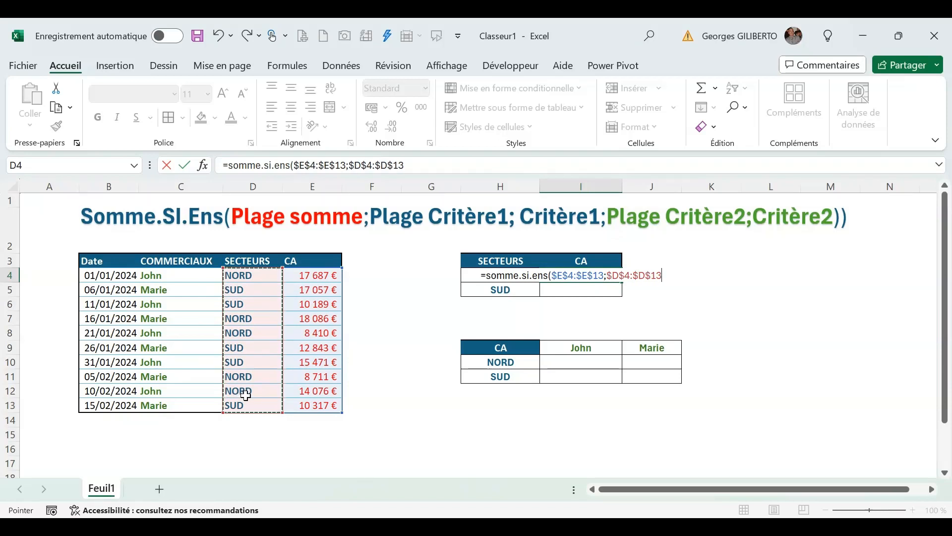
pyautogui.write(';')
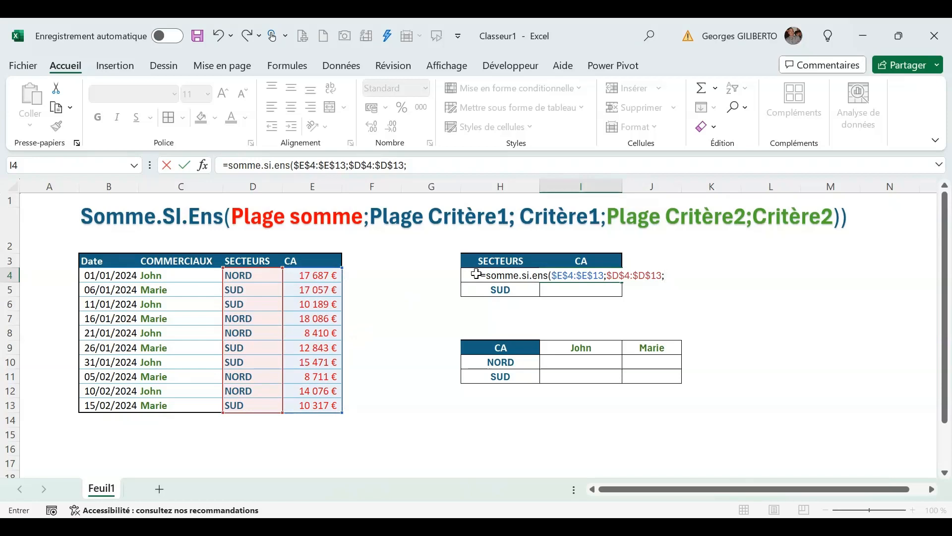
pyautogui.write('H4')
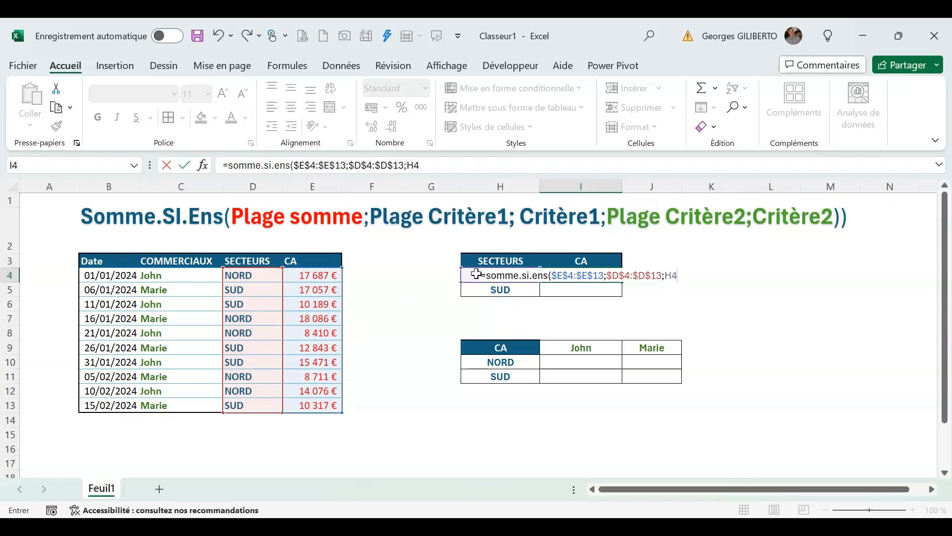
pyautogui.write(')')
pyautogui.press('Return')
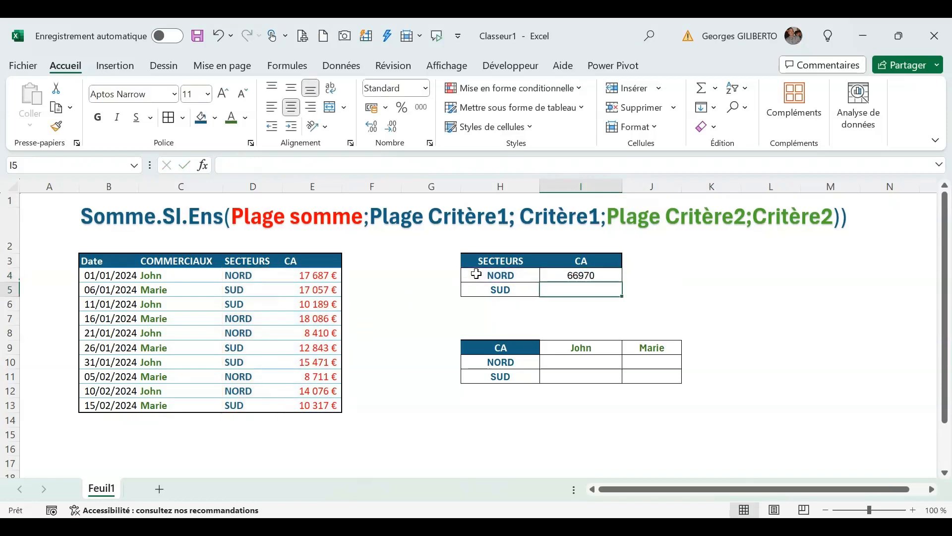
# - Apply the euro accounting number format to the NORD total in I4
pyautogui.click(519, 275)
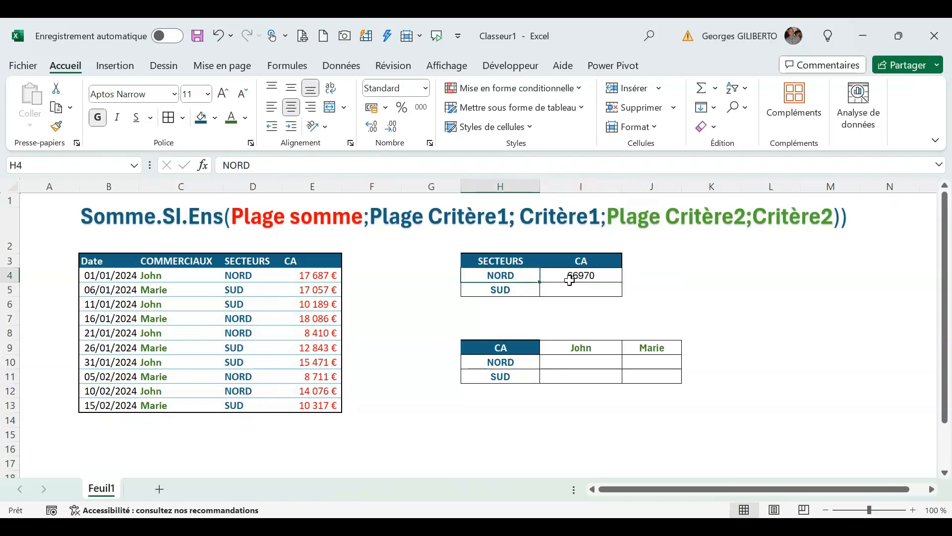
pyautogui.click(575, 276)
pyautogui.click(372, 108)
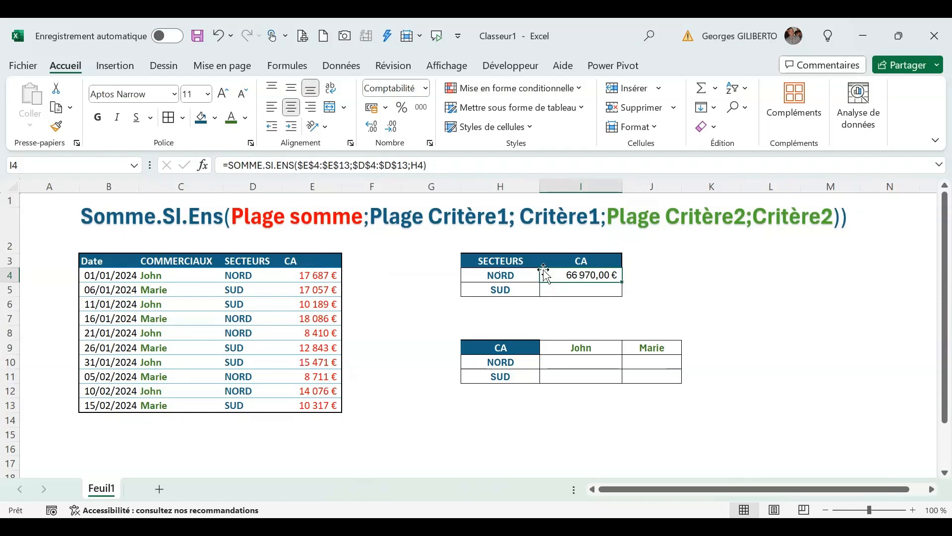
pyautogui.click(319, 279)
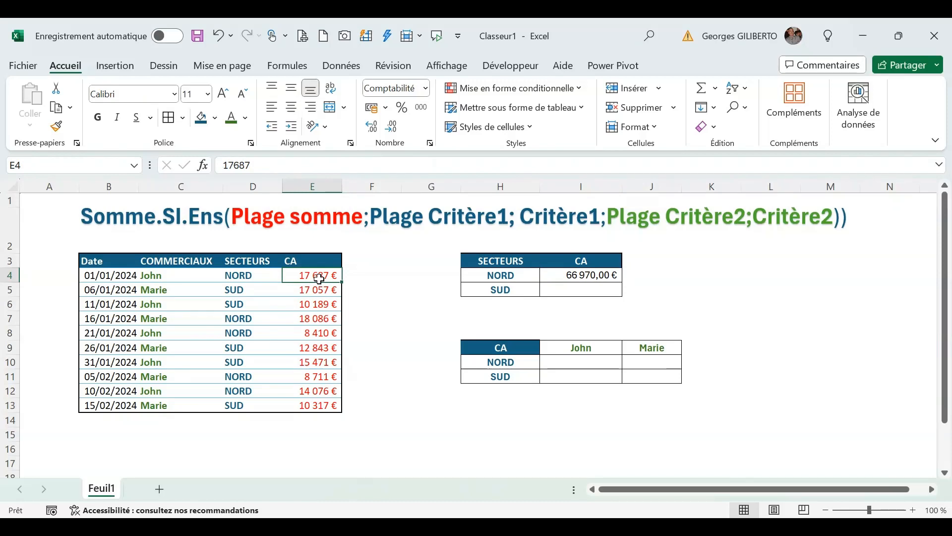
pyautogui.click(229, 276)
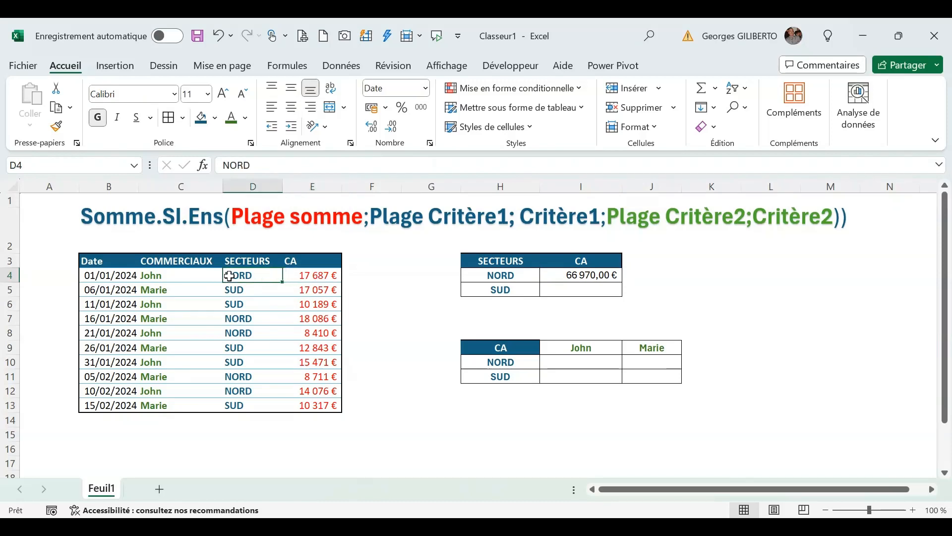
pyautogui.click(315, 291)
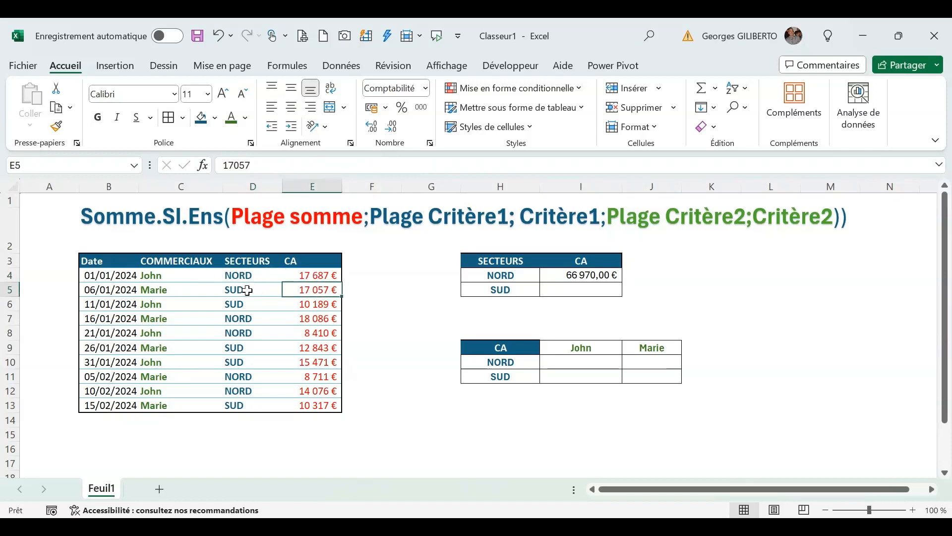
pyautogui.click(312, 304)
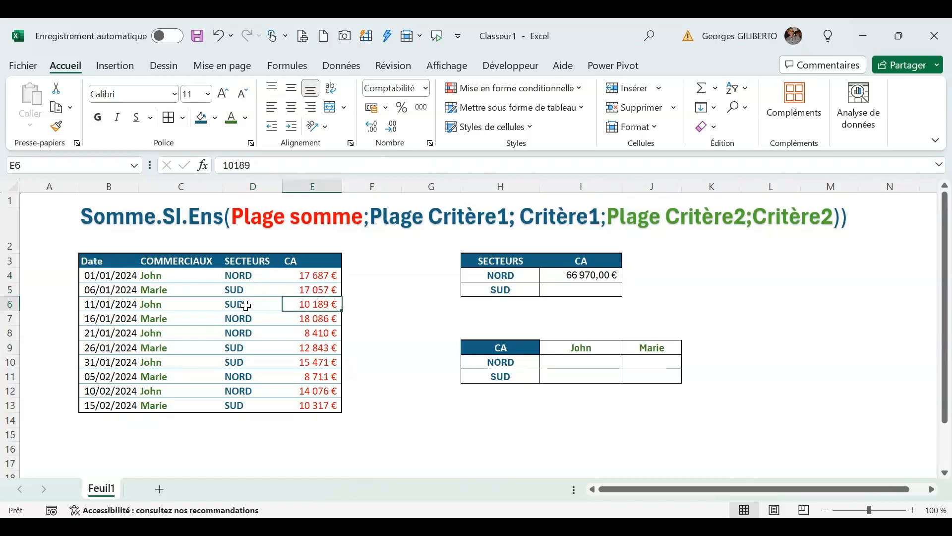
pyautogui.click(308, 318)
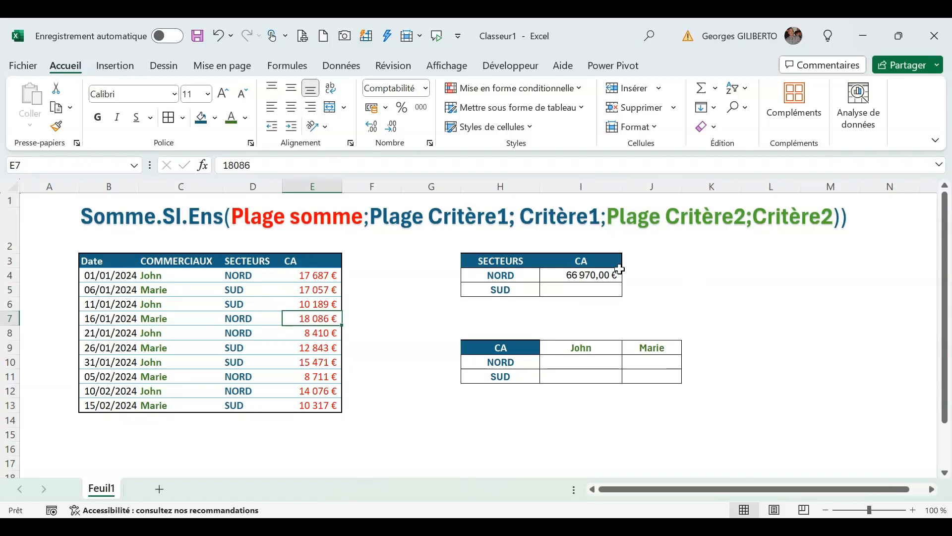
# - Fill the I4 formula down to I5 to total the CA for the SUD sector
pyautogui.click(598, 276)
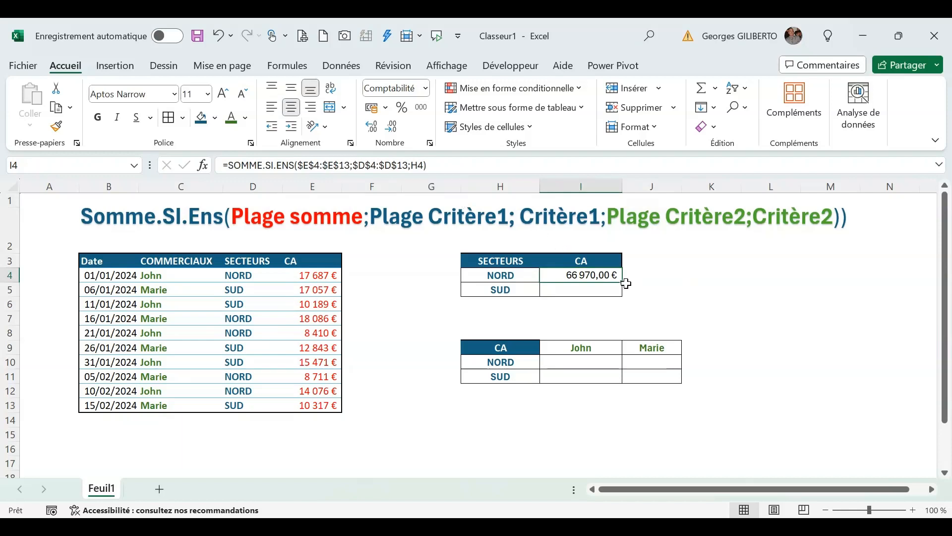
pyautogui.moveTo(621, 281); pyautogui.dragTo(611, 297)
pyautogui.click(710, 322)
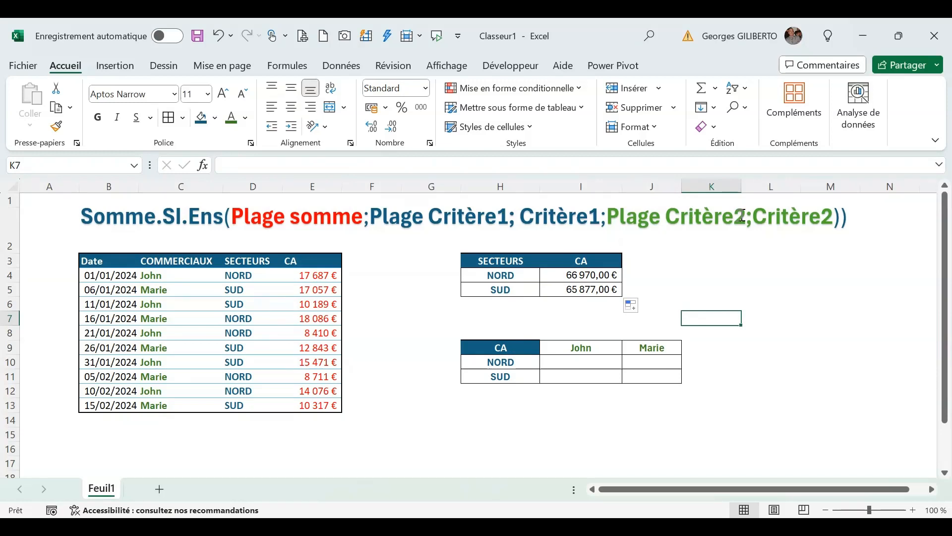
# - Start a SOMME.SI.ENS formula in cell I10 with the sum range E4:E13
pyautogui.click(570, 361)
pyautogui.write('=somme.sie.')
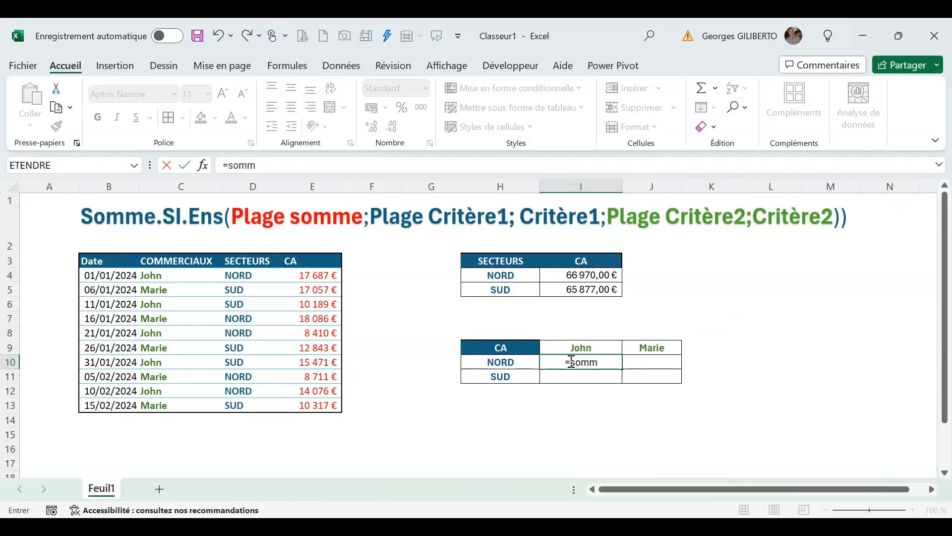
pyautogui.press('BackSpace')
pyautogui.press('BackSpace')
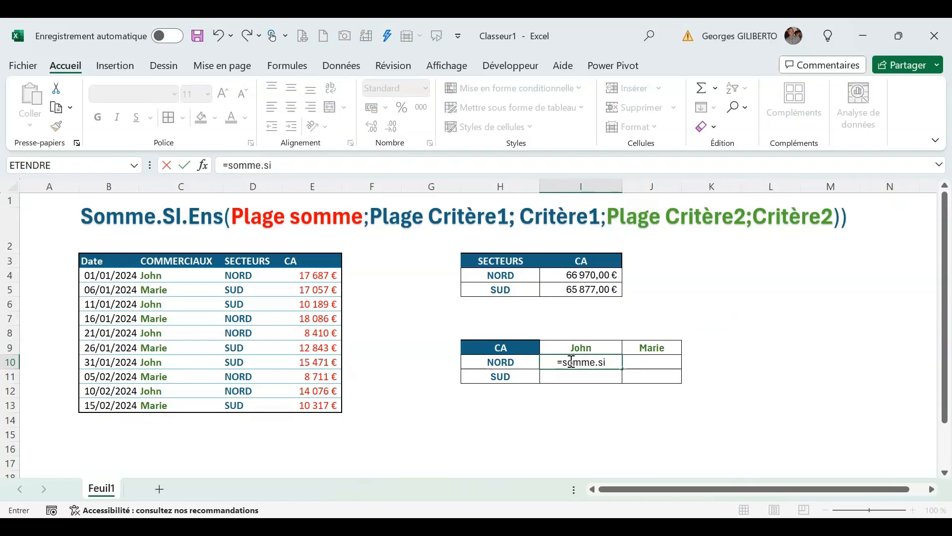
pyautogui.write('.ens')
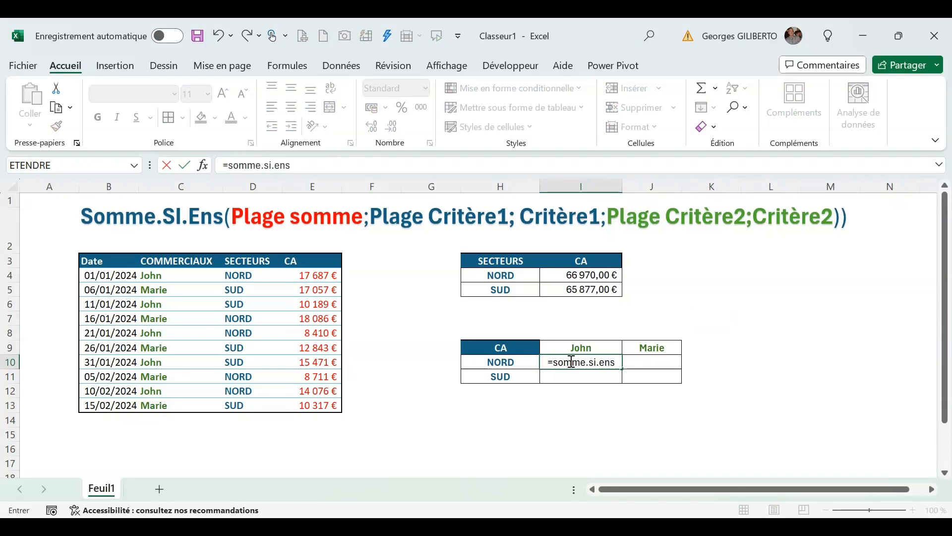
pyautogui.write('(')
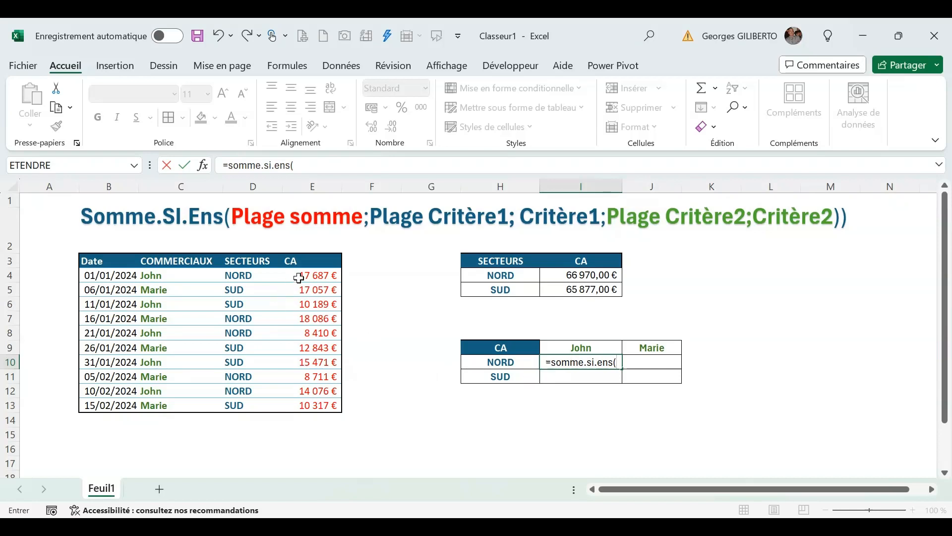
pyautogui.moveTo(298, 278); pyautogui.dragTo(303, 405)
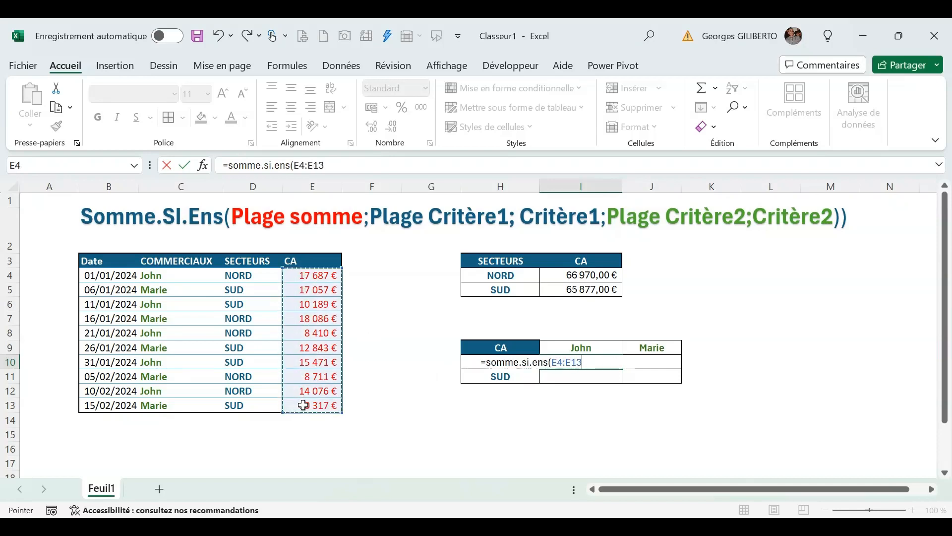
pyautogui.write(';')
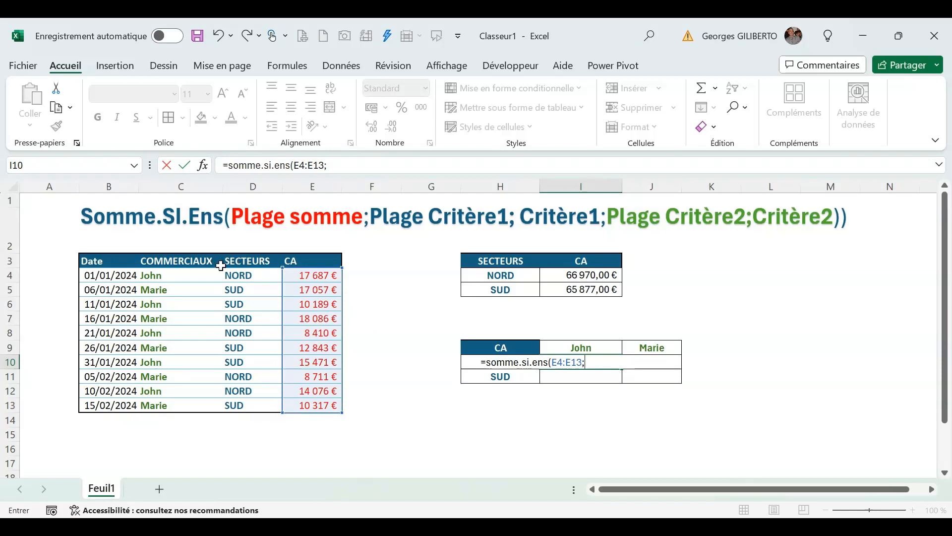
# - Add the absolute criteria range $D$4:$D$13 to the I10 formula and make its sum range absolute as $E$4:$E$13
pyautogui.moveTo(230, 271); pyautogui.dragTo(248, 402)
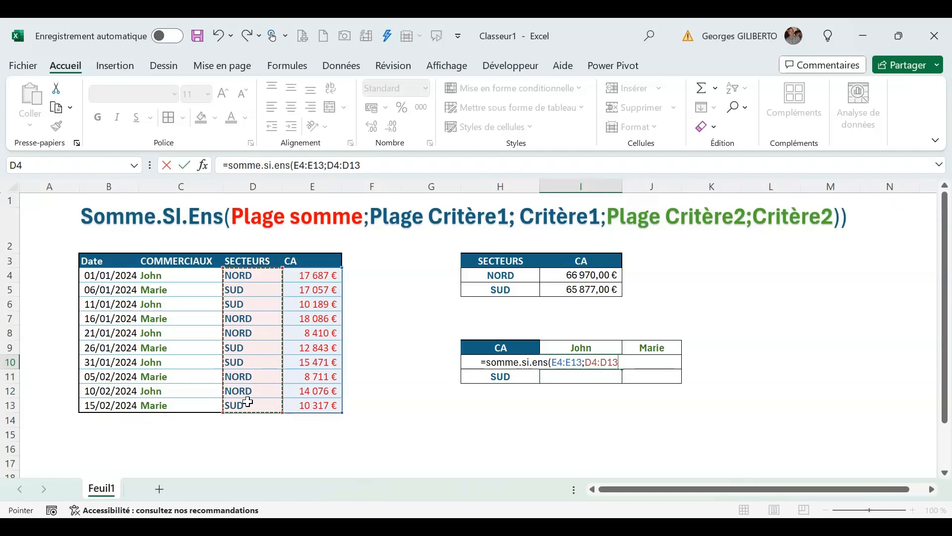
pyautogui.press('F4')
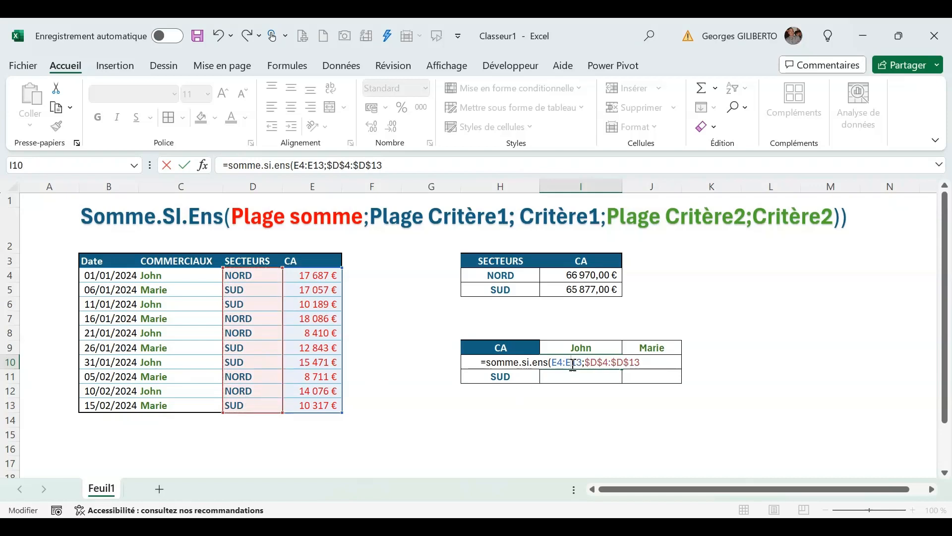
pyautogui.click(572, 364)
pyautogui.press('F4')
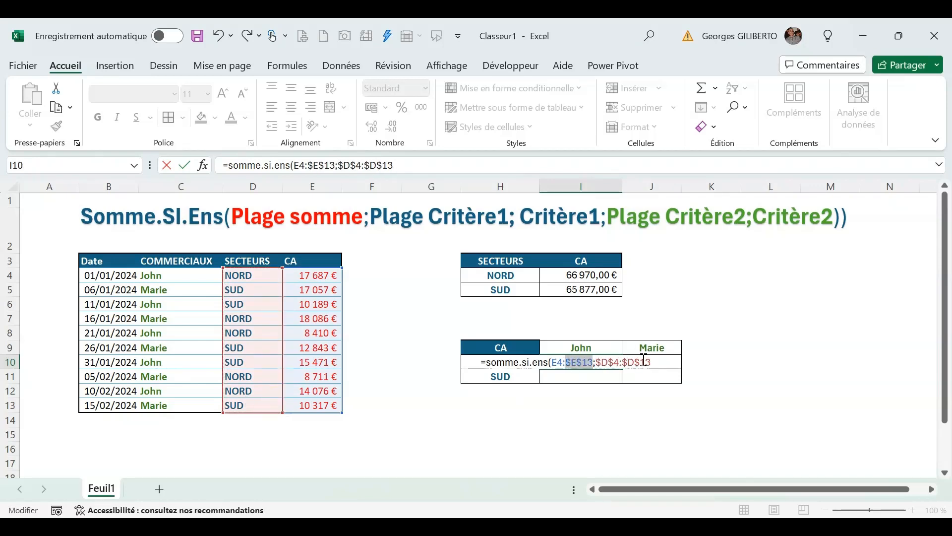
pyautogui.click(555, 363)
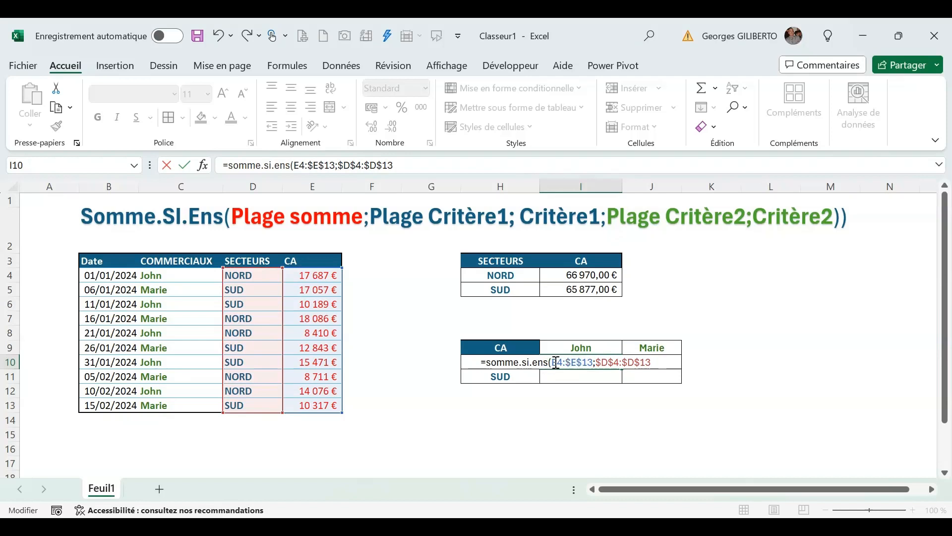
pyautogui.click(666, 363)
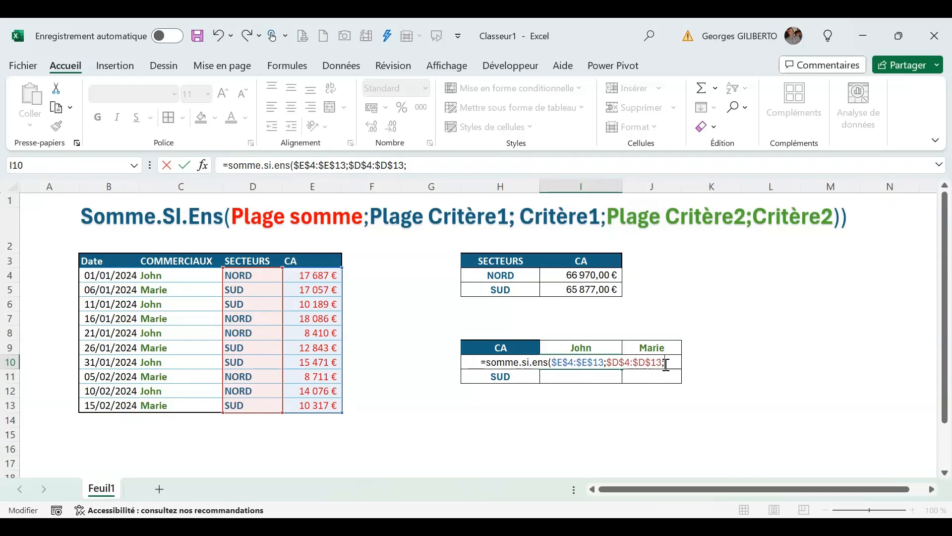
# - Add H10 as the first criterion in the I10 formula, followed by the absolute second criteria range $C$4:$C$13
pyautogui.write('H1')
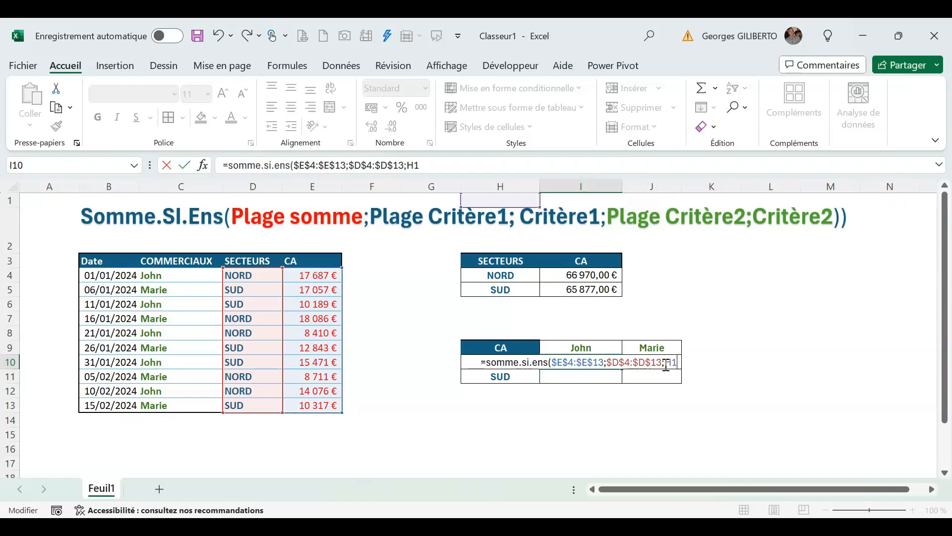
pyautogui.write('0;')
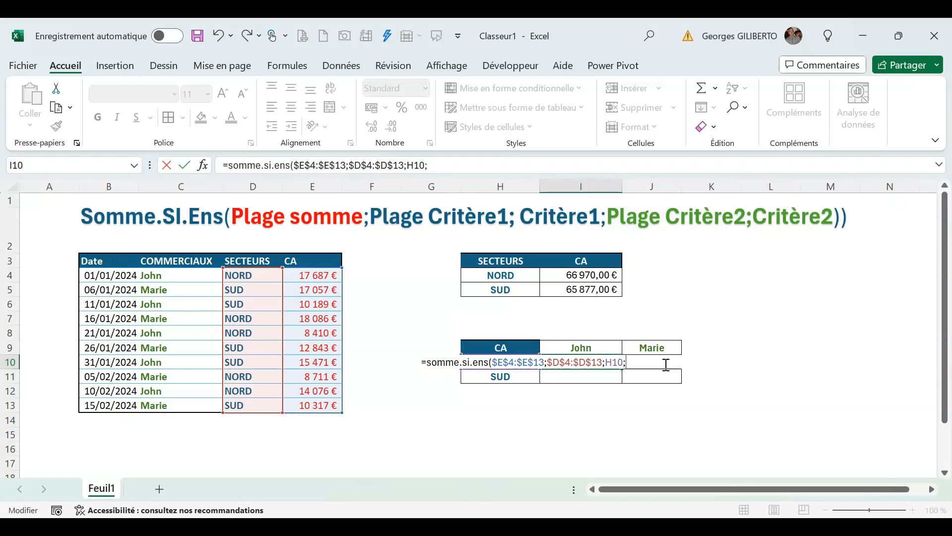
pyautogui.click(155, 277)
pyautogui.moveTo(157, 284); pyautogui.dragTo(149, 408)
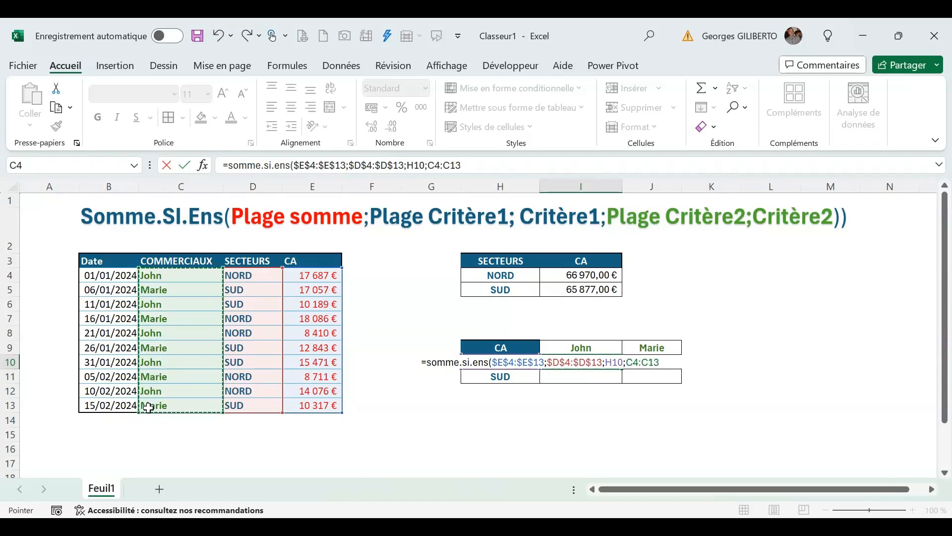
pyautogui.press('F4')
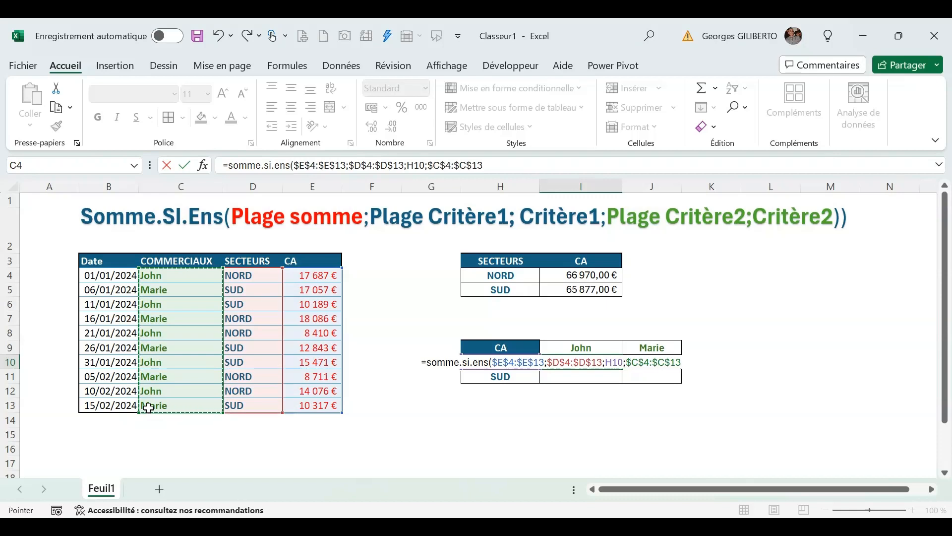
pyautogui.write(';')
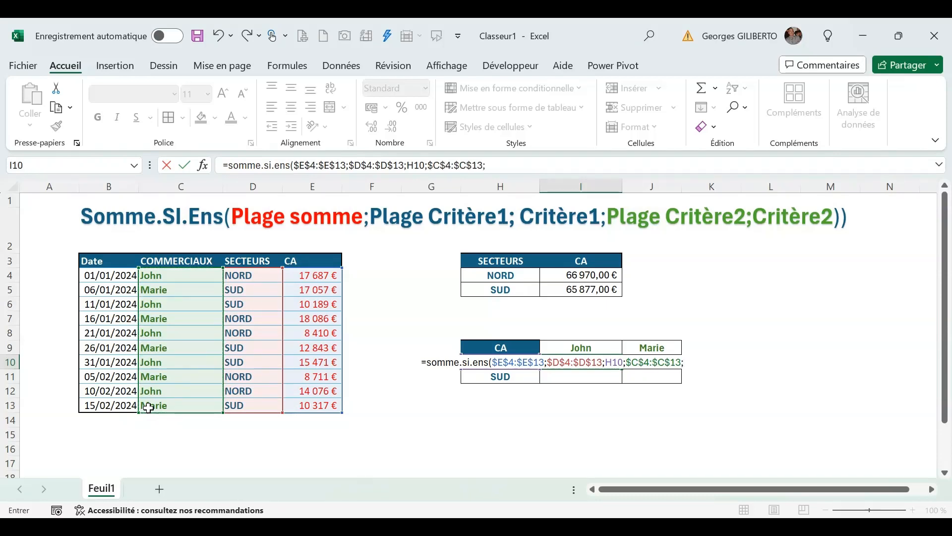
# - Add the salesperson header as the second criterion in the I10 formula, with its row locked as I$9
pyautogui.click(592, 346)
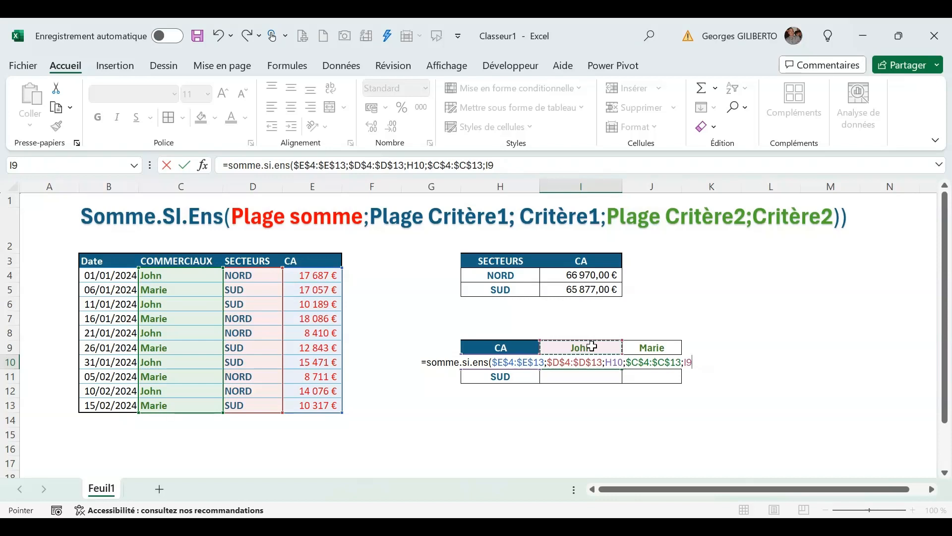
pyautogui.press('F4')
pyautogui.press('F4')
# - Lock the column of the sector criterion as $H10 in the I10 formula and validate the formula
pyautogui.click(615, 362)
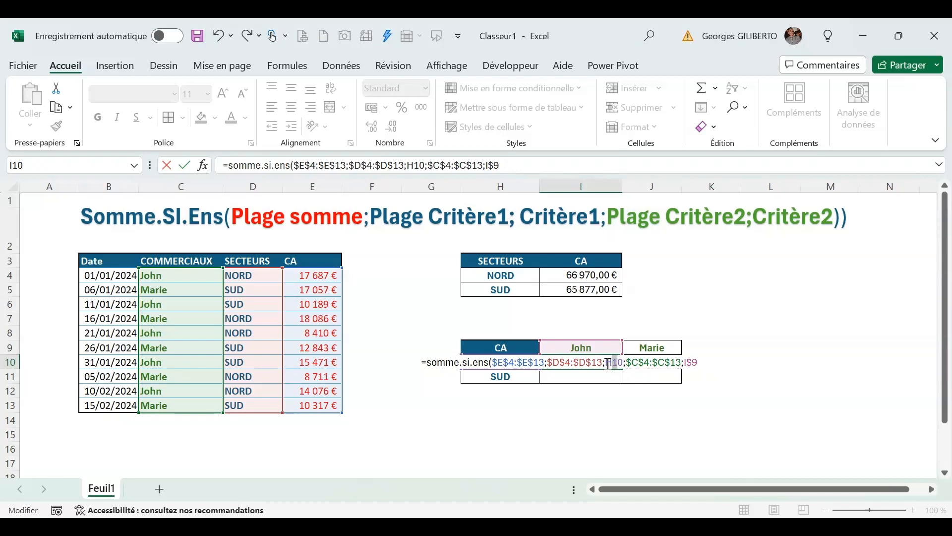
pyautogui.moveTo(608, 364); pyautogui.dragTo(612, 362)
pyautogui.click(608, 361)
pyautogui.press('F5')
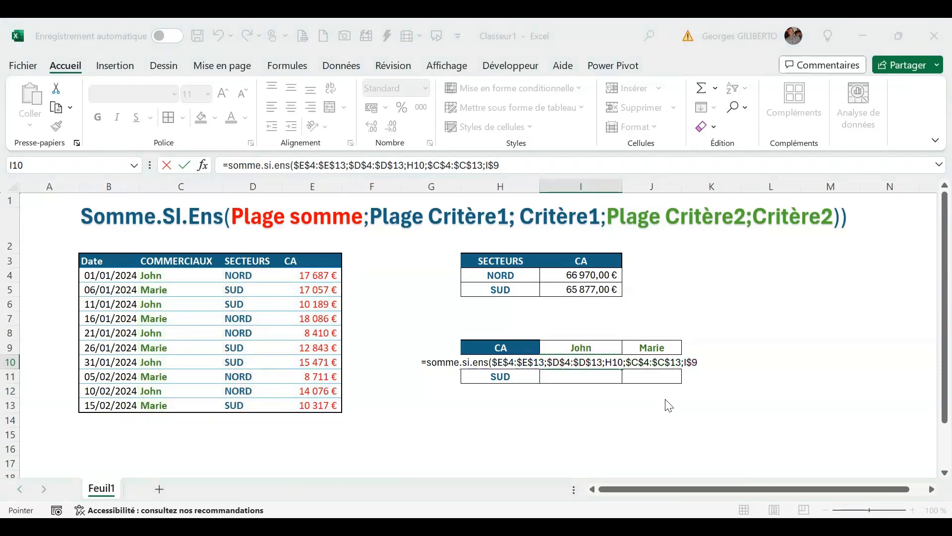
pyautogui.press('Escape')
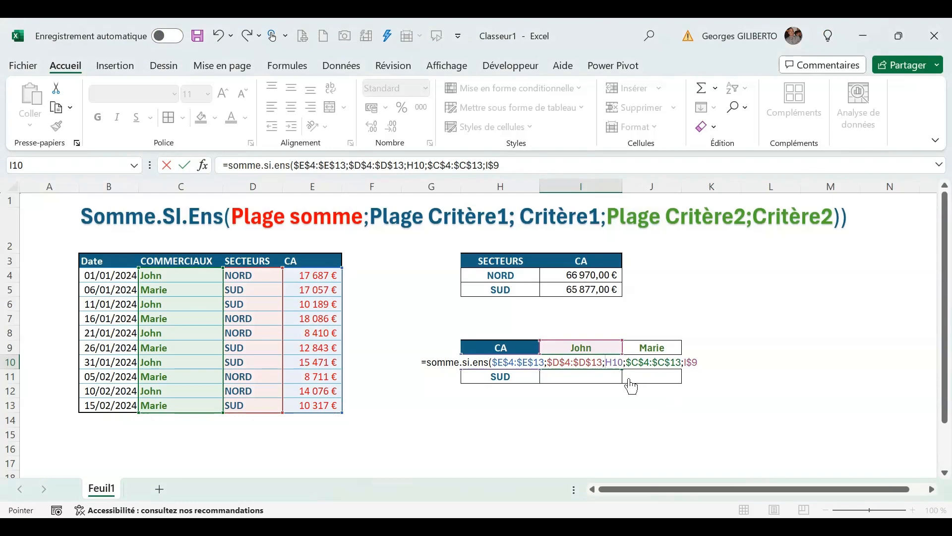
pyautogui.write('$')
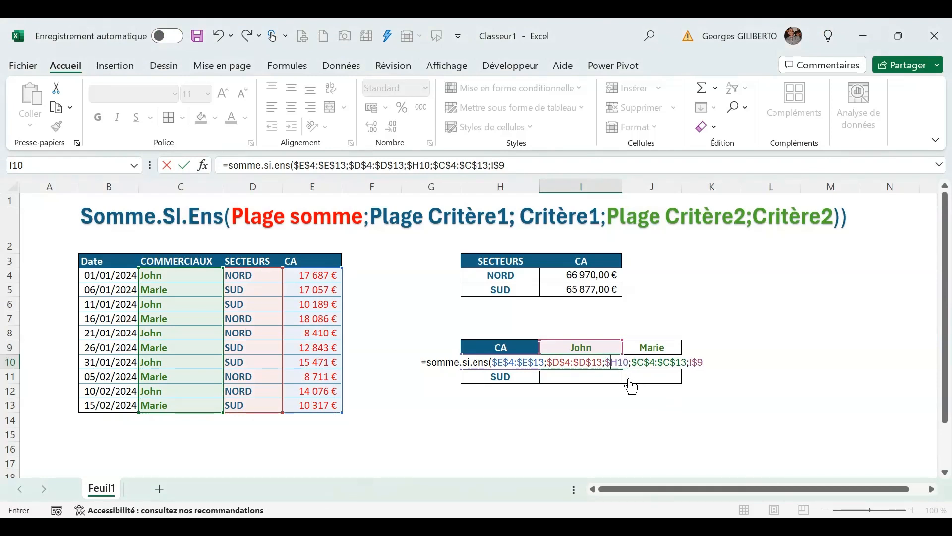
pyautogui.click(714, 359)
pyautogui.press('Return')
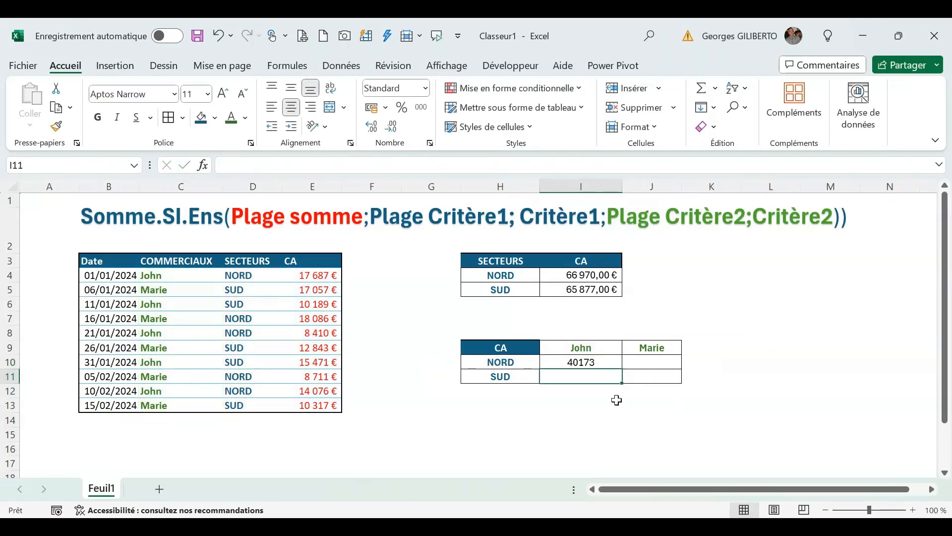
# - Fill the I10 formula across the table to J11 and apply the euro accounting number format to I10:J11
pyautogui.click(593, 362)
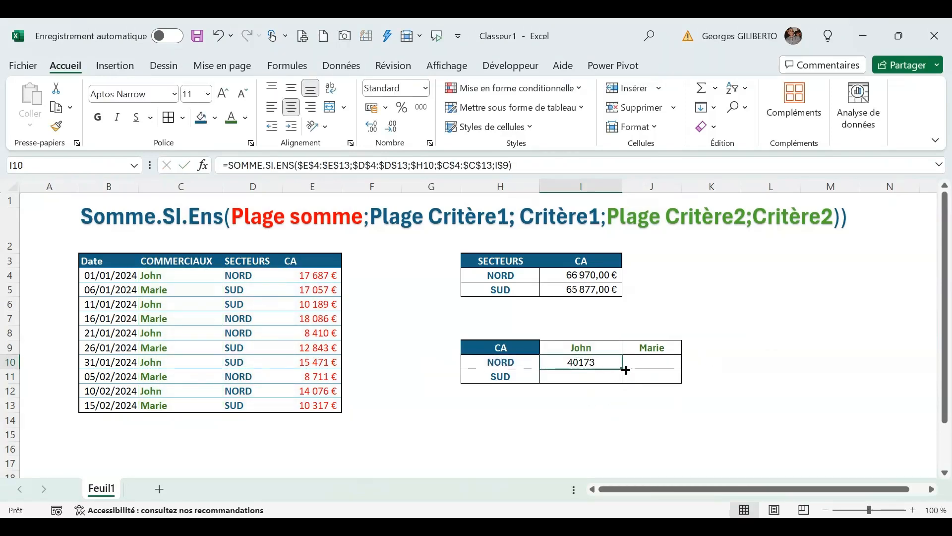
pyautogui.moveTo(623, 369); pyautogui.dragTo(661, 387)
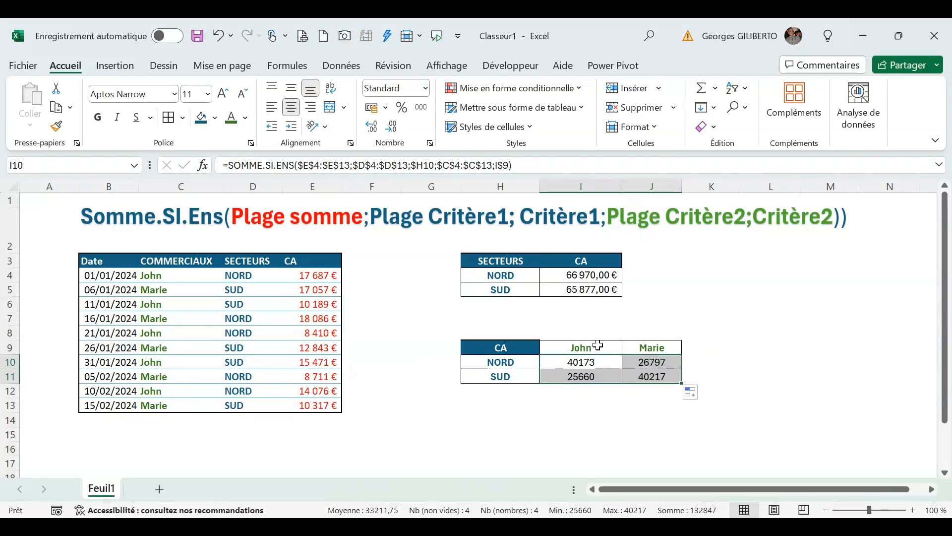
pyautogui.click(372, 107)
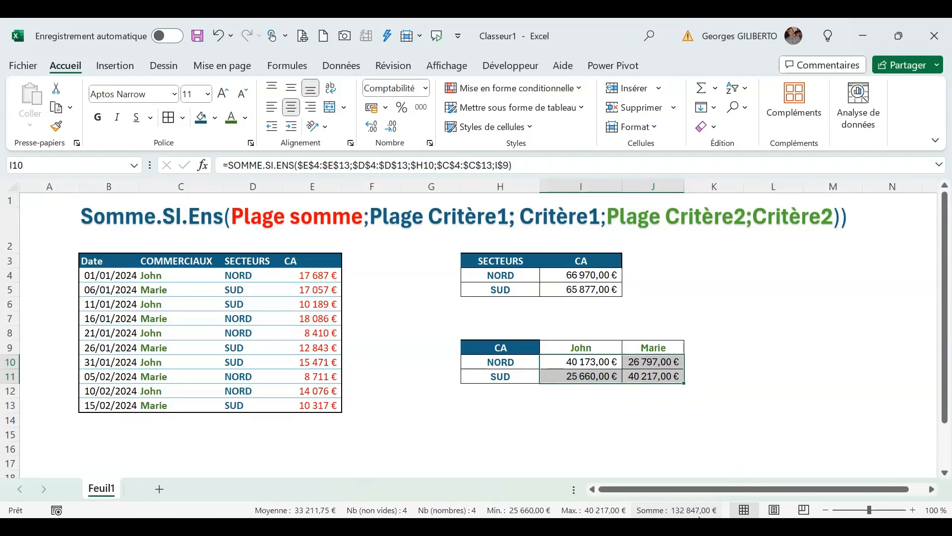
# - Check the sum of the CA values in E4:E13 against the second table and review the I10 formula
pyautogui.click(388, 333)
pyautogui.moveTo(310, 276); pyautogui.dragTo(311, 405)
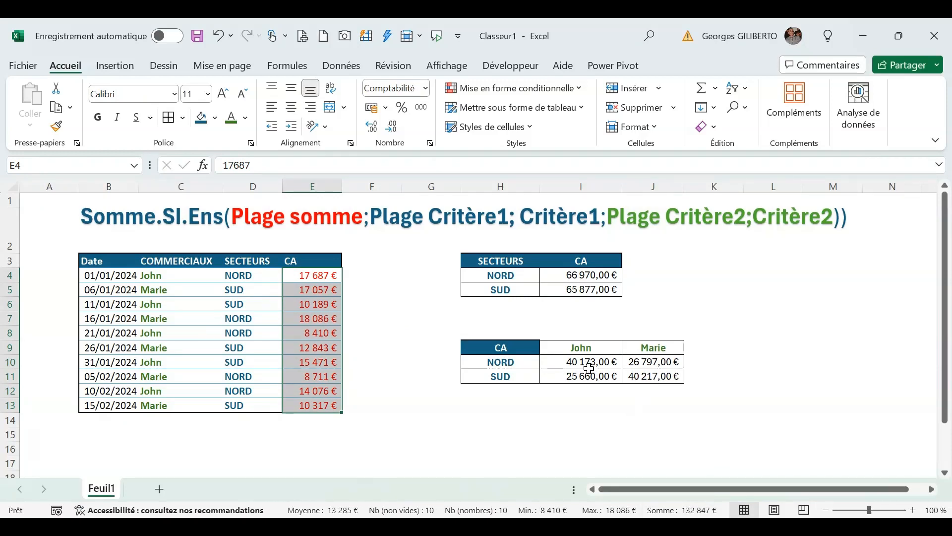
pyautogui.click(577, 362)
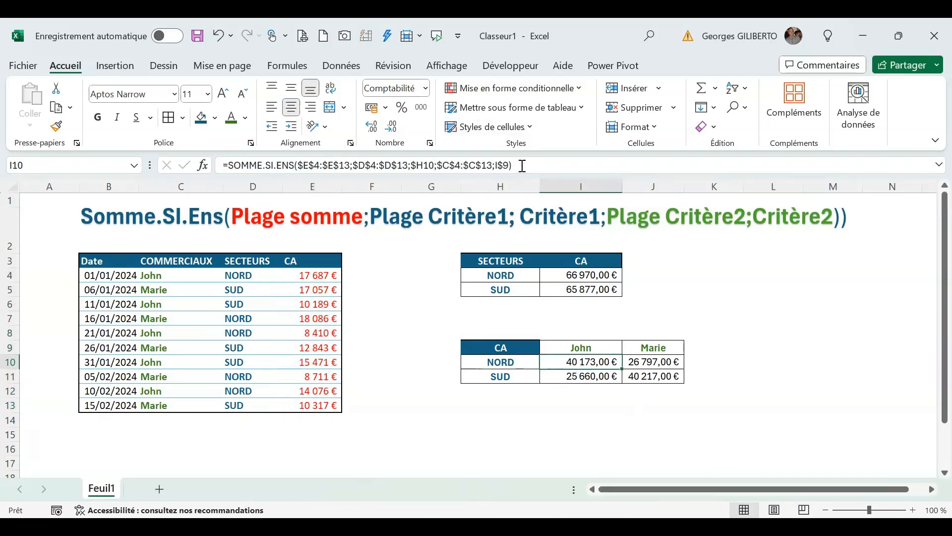
# - Copy the I10 formula and paste it into B15 as plain text, preceded by an apostrophe
pyautogui.click(156, 430)
pyautogui.click(603, 361)
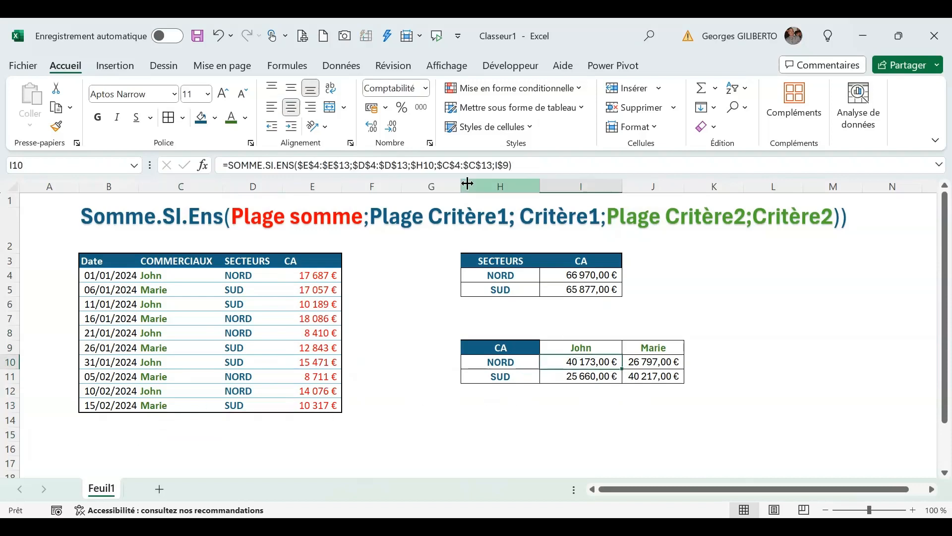
pyautogui.moveTo(512, 165); pyautogui.dragTo(195, 167)
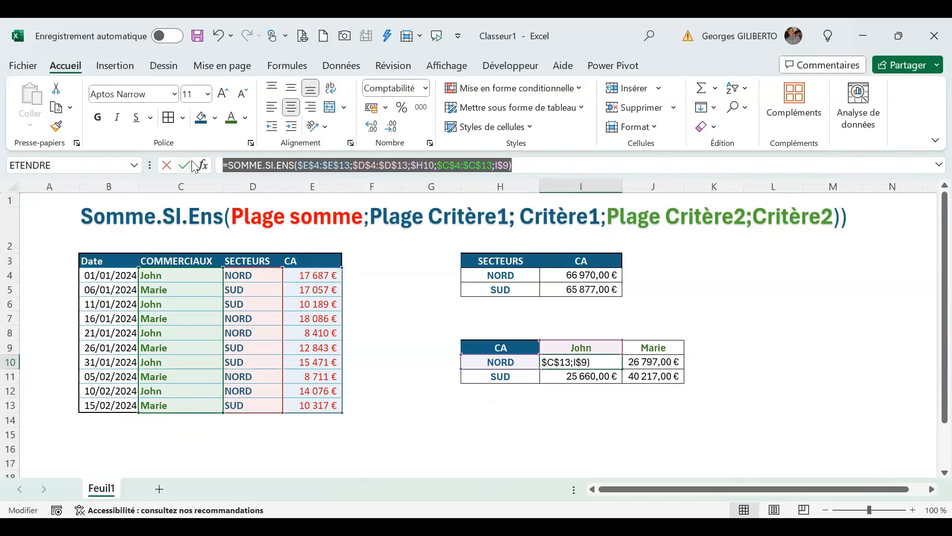
pyautogui.hotkey('ctrl', 'c')
pyautogui.press('Escape')
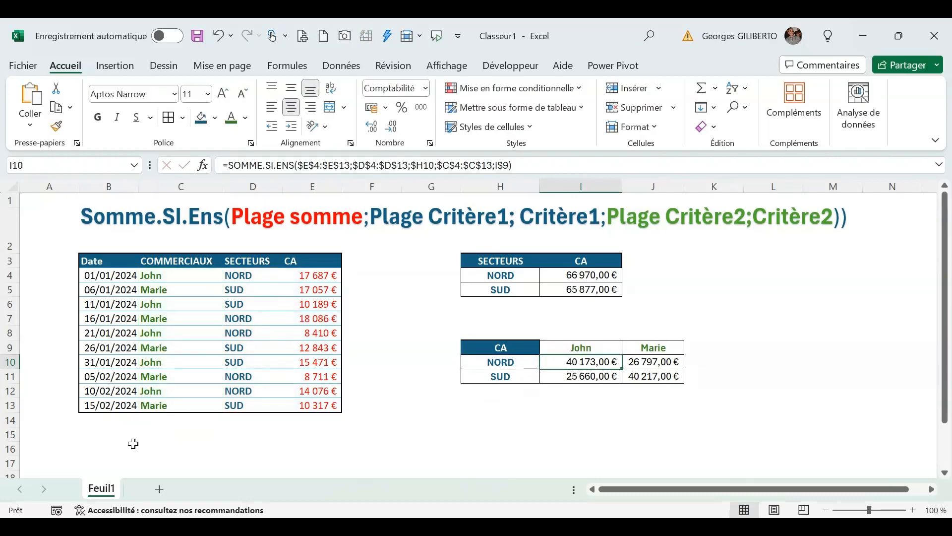
pyautogui.click(113, 438)
pyautogui.write("'")
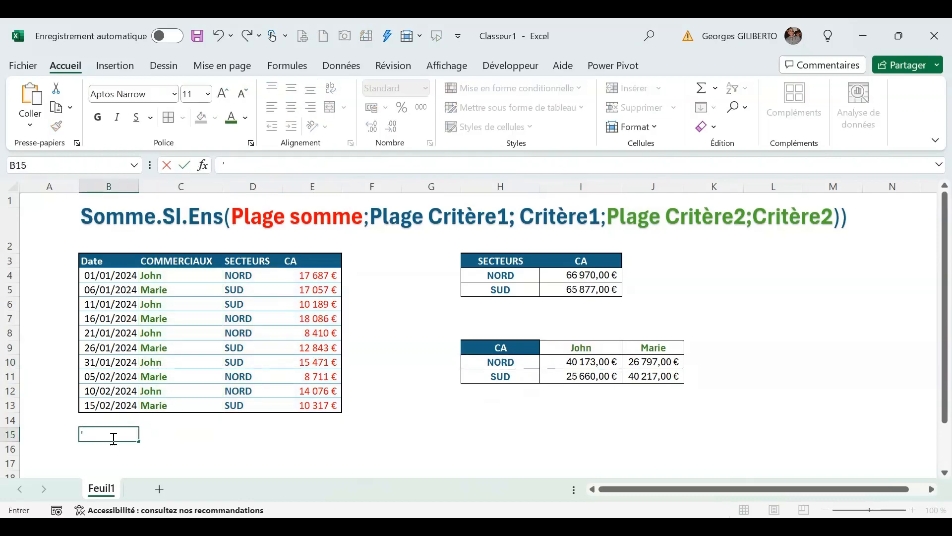
pyautogui.hotkey('ctrl', 'v')
pyautogui.click(410, 436)
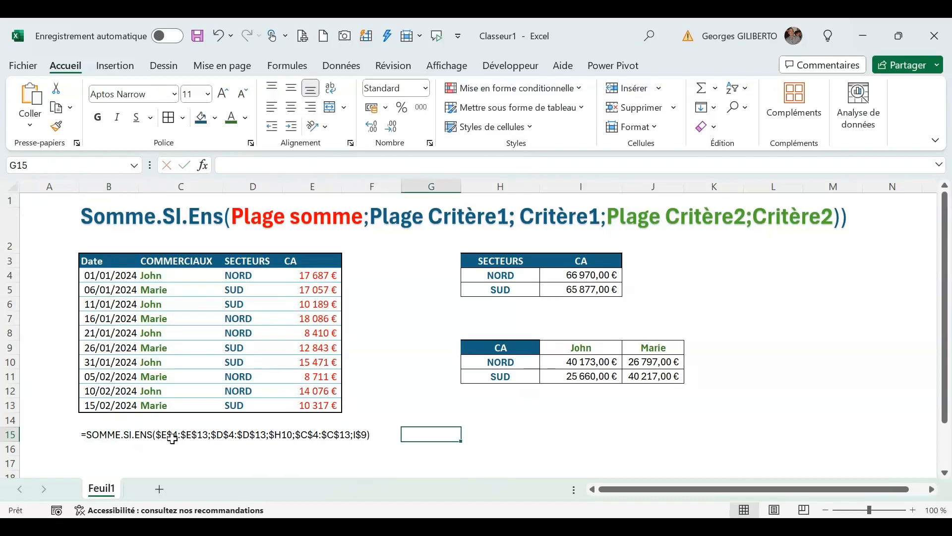
# - Increase the font size of the formula text in B15 to 16
pyautogui.click(112, 432)
pyautogui.click(223, 94)
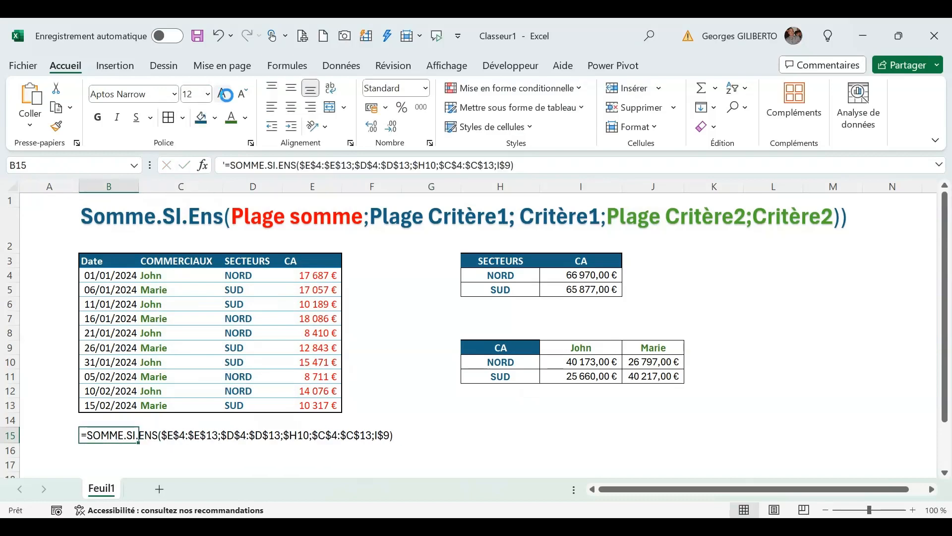
pyautogui.click(224, 94)
pyautogui.click(225, 93)
pyautogui.click(518, 419)
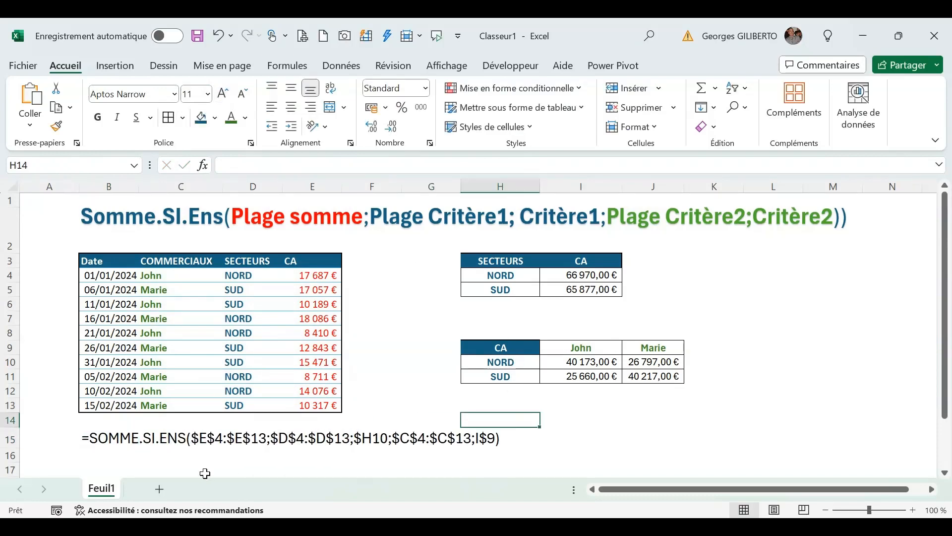
pyautogui.click(128, 434)
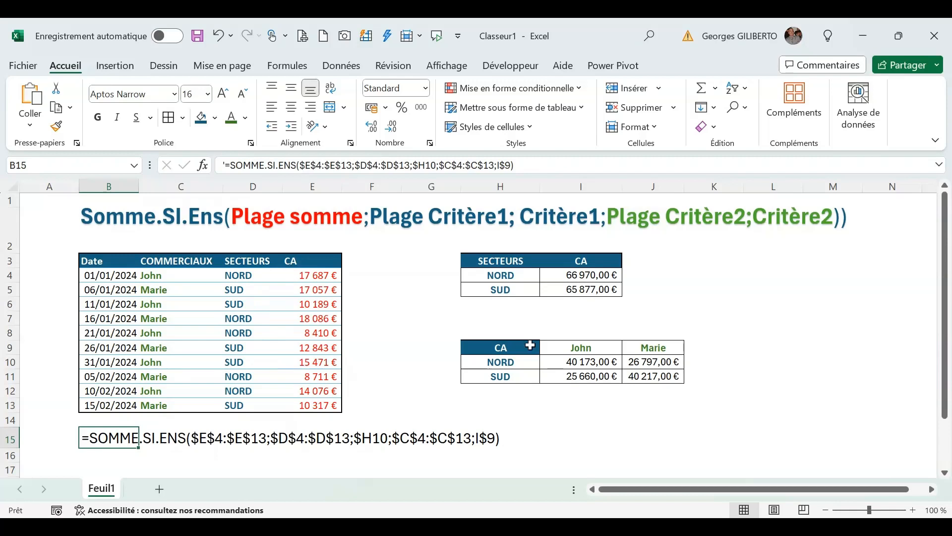
pyautogui.click(616, 435)
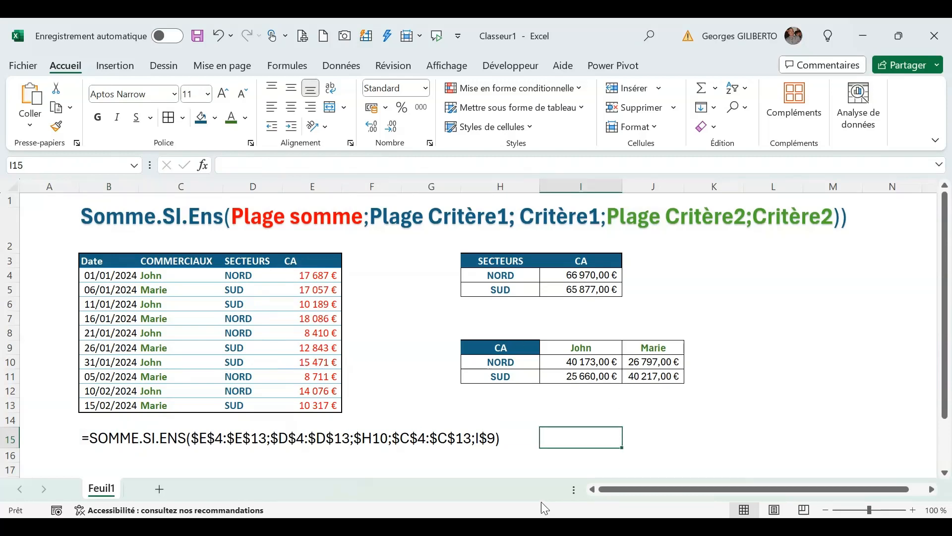